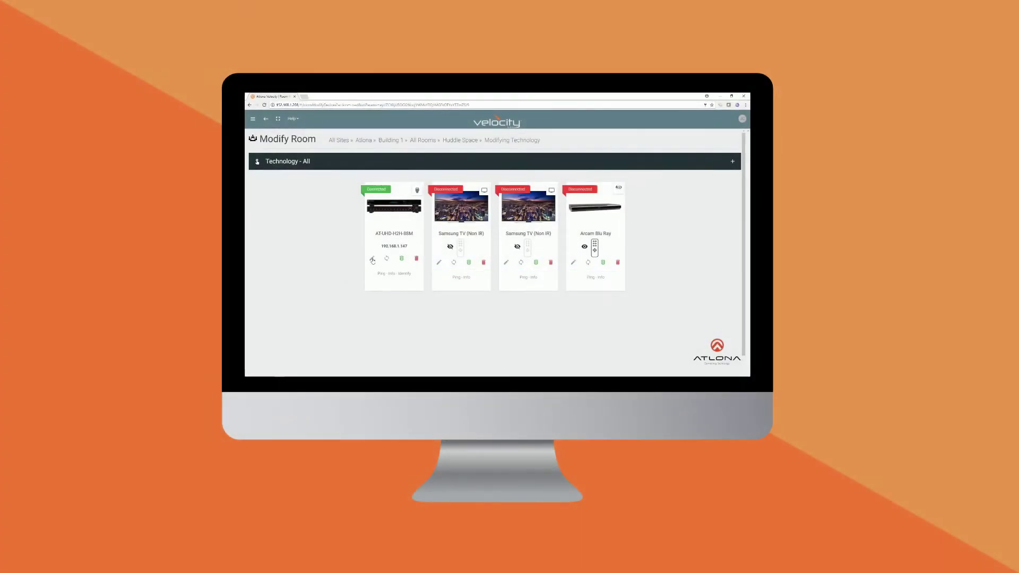
Step: Assign the Arcam Blu Ray OUTPUT to the switcher's HDMI 1 input connection
{"action": "left_click", "coordinate": [372, 259]}
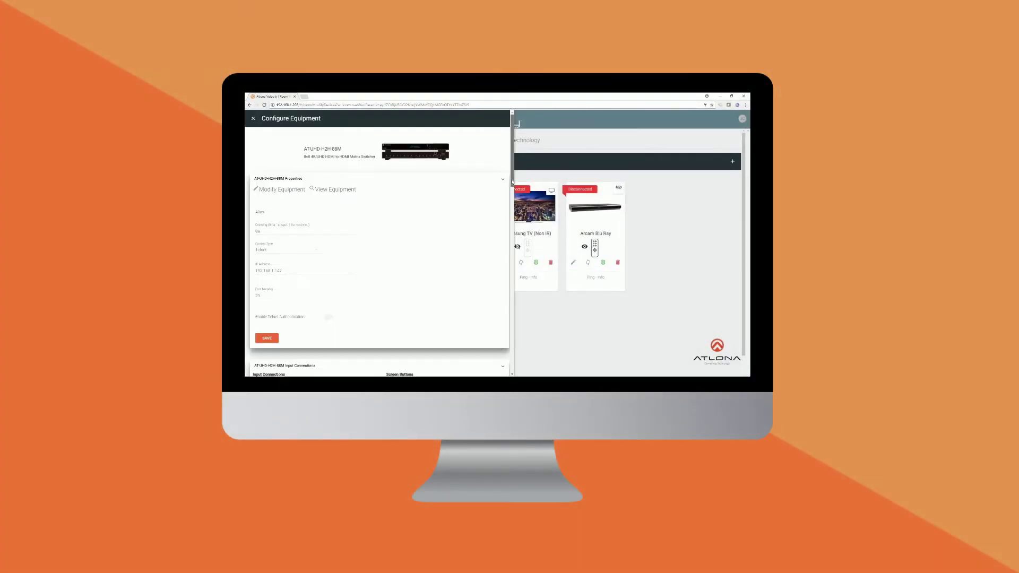
{"action": "scroll", "coordinate": [378, 255], "scroll_direction": "down", "scroll_amount": 5}
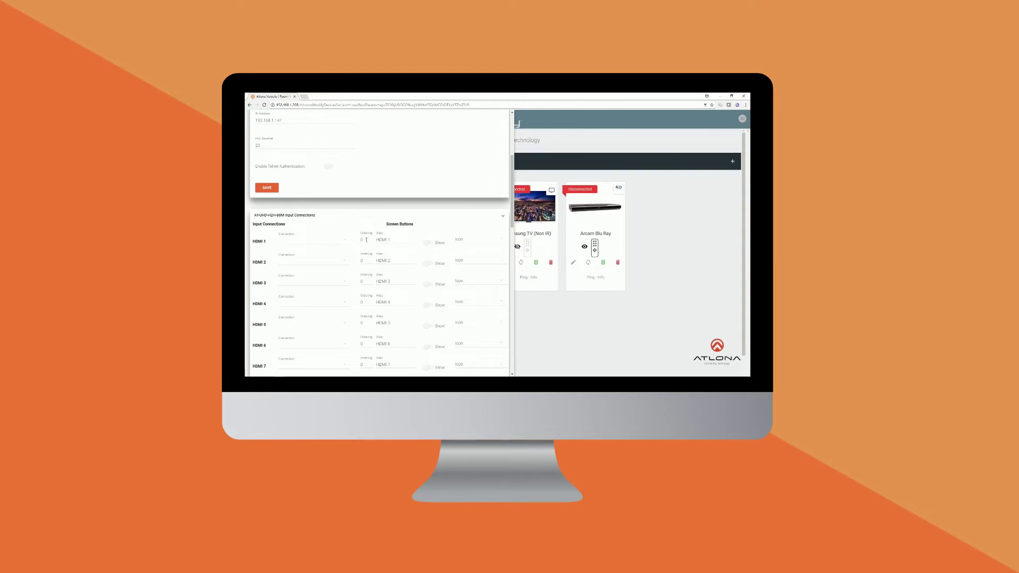
{"action": "left_click", "coordinate": [363, 239]}
{"action": "type", "text": "3"}
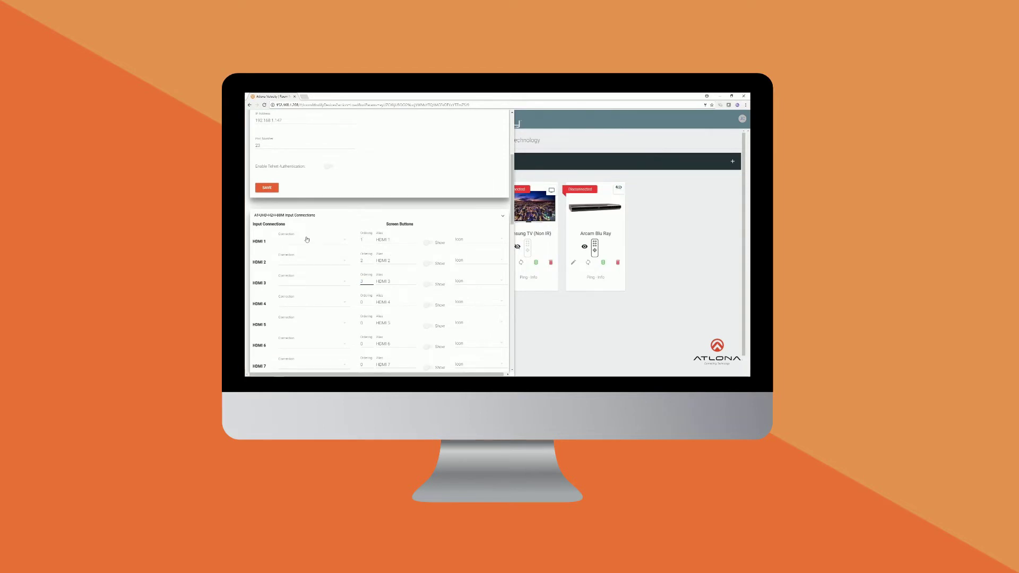
{"action": "left_click", "coordinate": [336, 242]}
{"action": "left_click", "coordinate": [308, 330]}
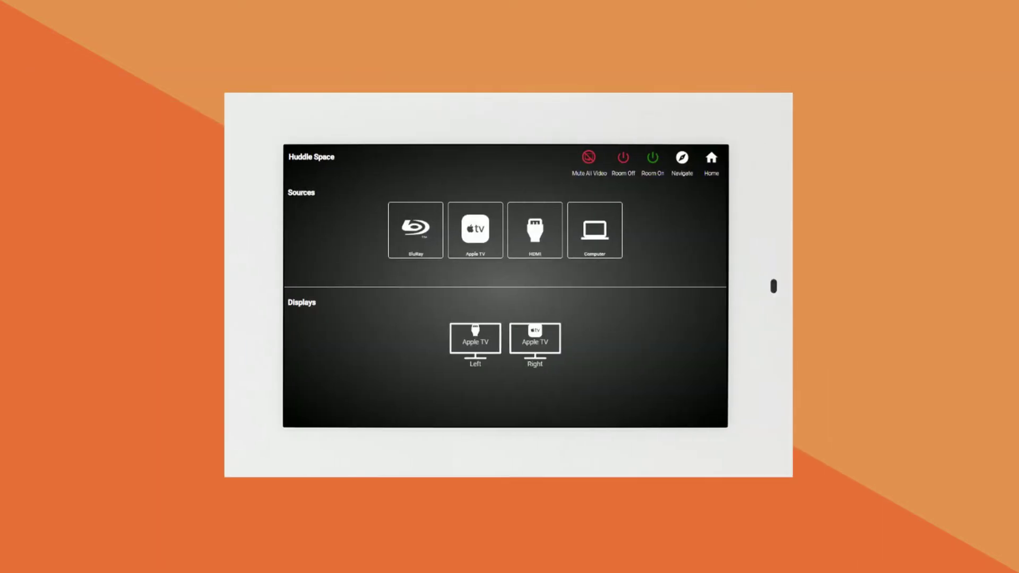